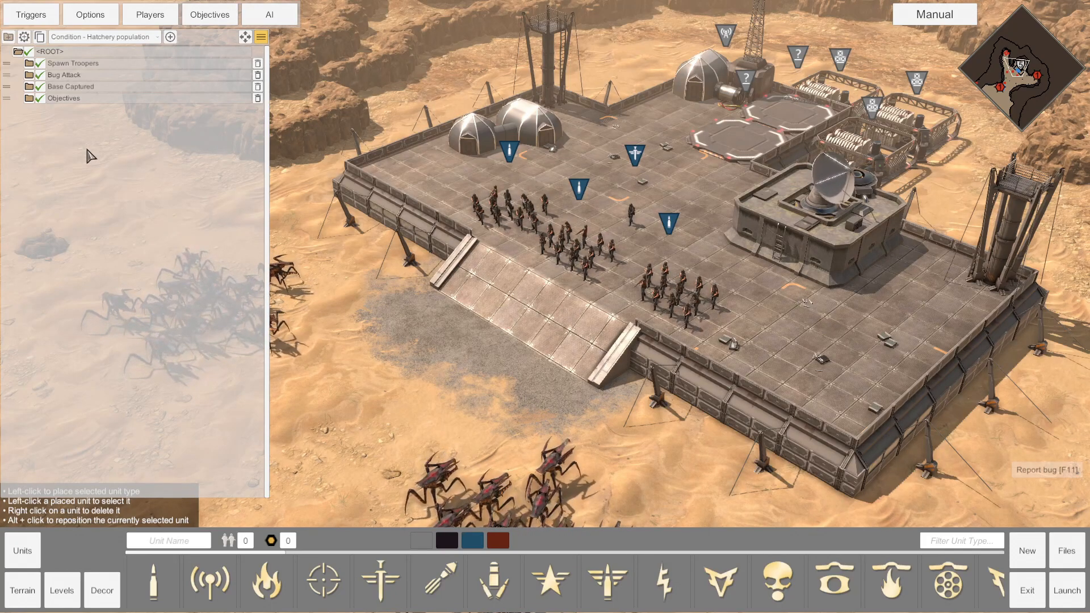
Expand the Extra Troopers Arrive trigger in Spawn Troopers and set the Rocket Troopers spawn's blackboard unit name to "rocket".
{"action": "left_click", "coordinate": [30, 63]}
{"action": "left_click", "coordinate": [40, 75]}
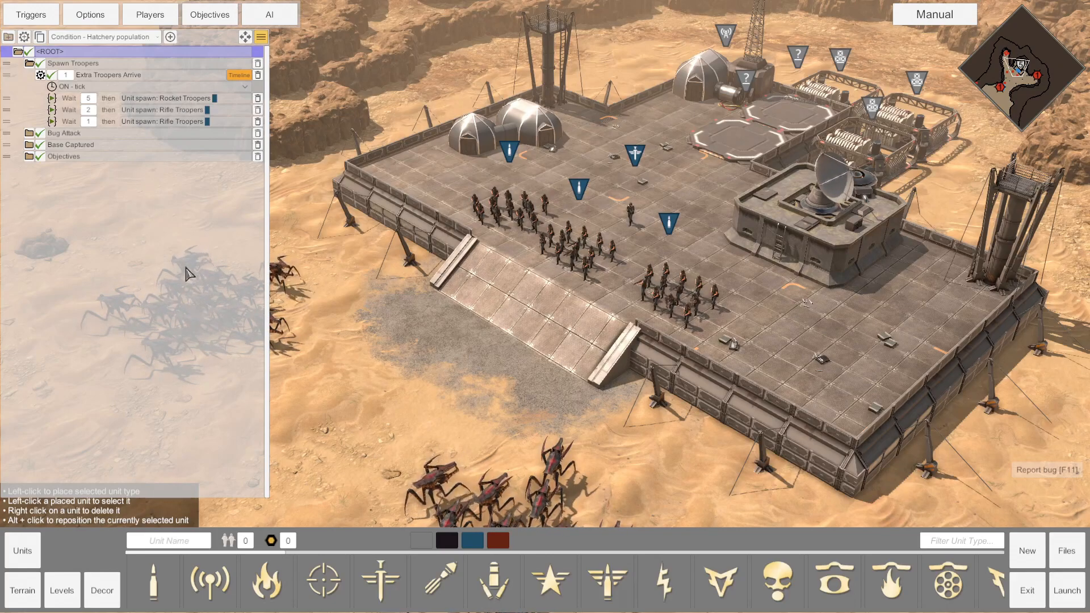
{"action": "left_click", "coordinate": [191, 101]}
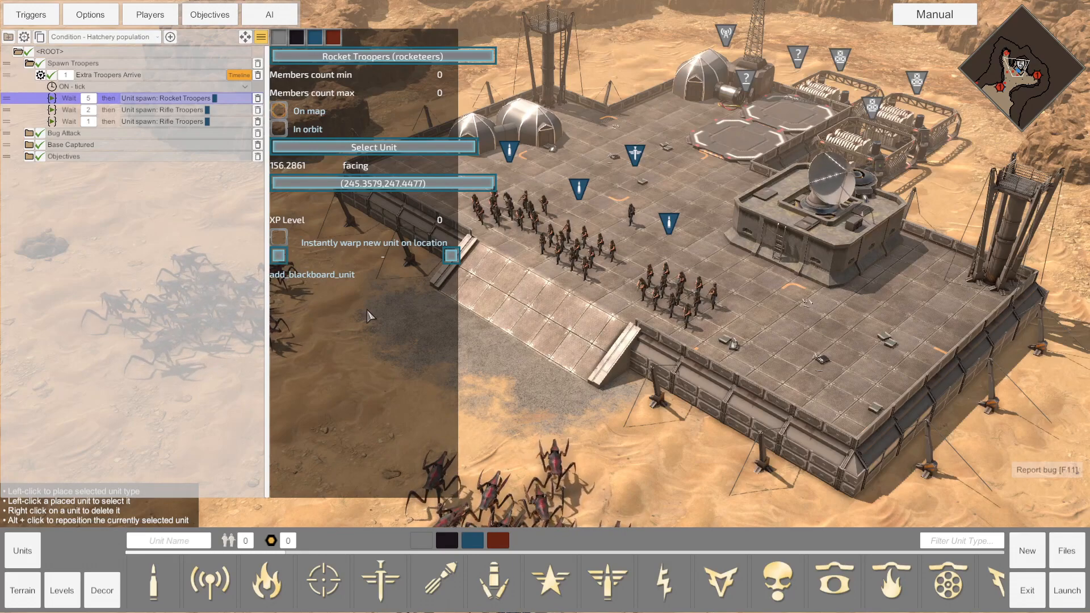
{"action": "type", "text": "rocket"}
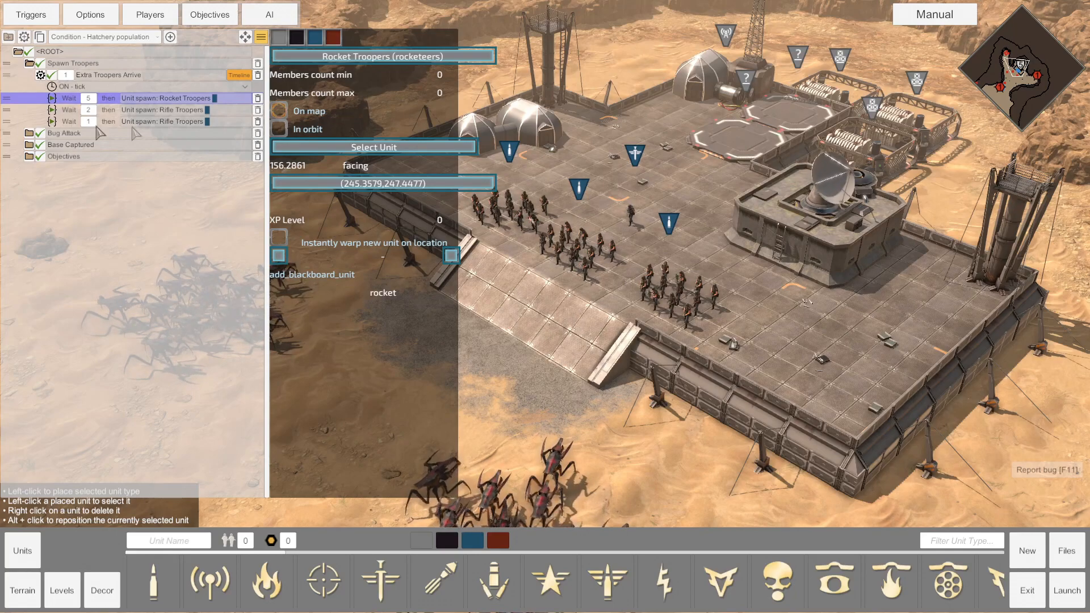
Add an Ability execute effect after the last Rifle Troopers spawn in the Extra Troopers Arrive trigger.
{"action": "left_click", "coordinate": [154, 122]}
{"action": "left_click", "coordinate": [157, 38]}
{"action": "left_click_drag", "start_coordinate": [158, 51], "coordinate": [158, 95]}
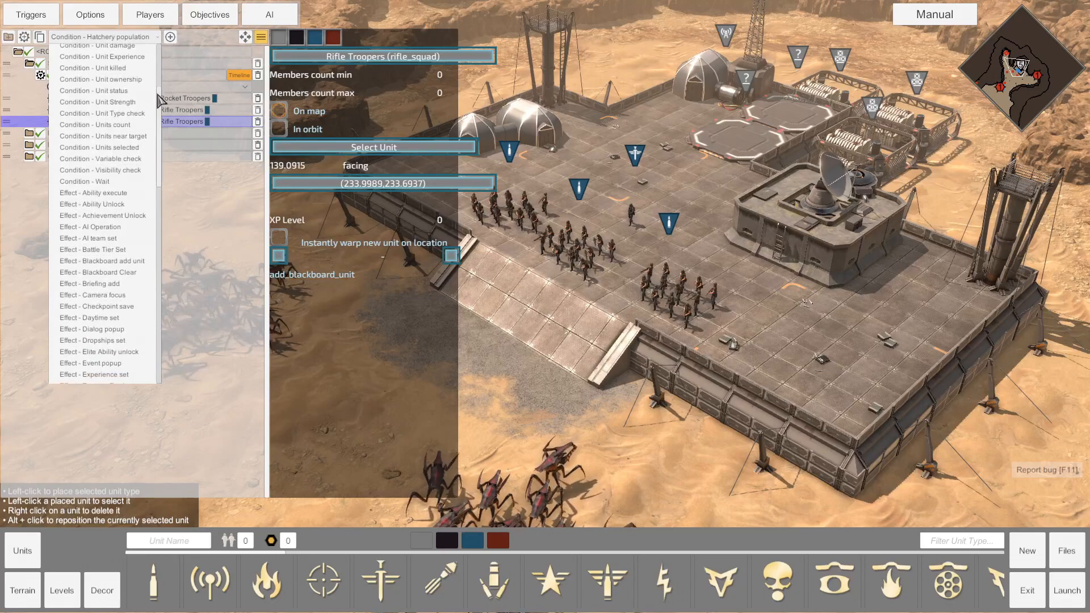
{"action": "left_click", "coordinate": [130, 194]}
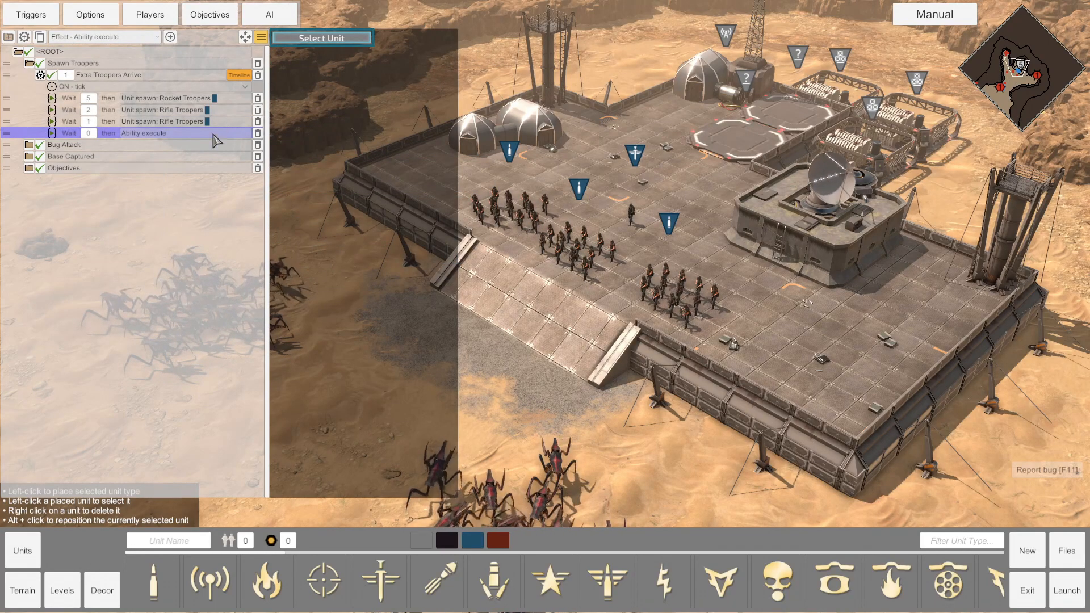
Try to pick the ability's unit on the map, and enter the blackboard name "rocket" for it instead.
{"action": "left_click", "coordinate": [336, 43]}
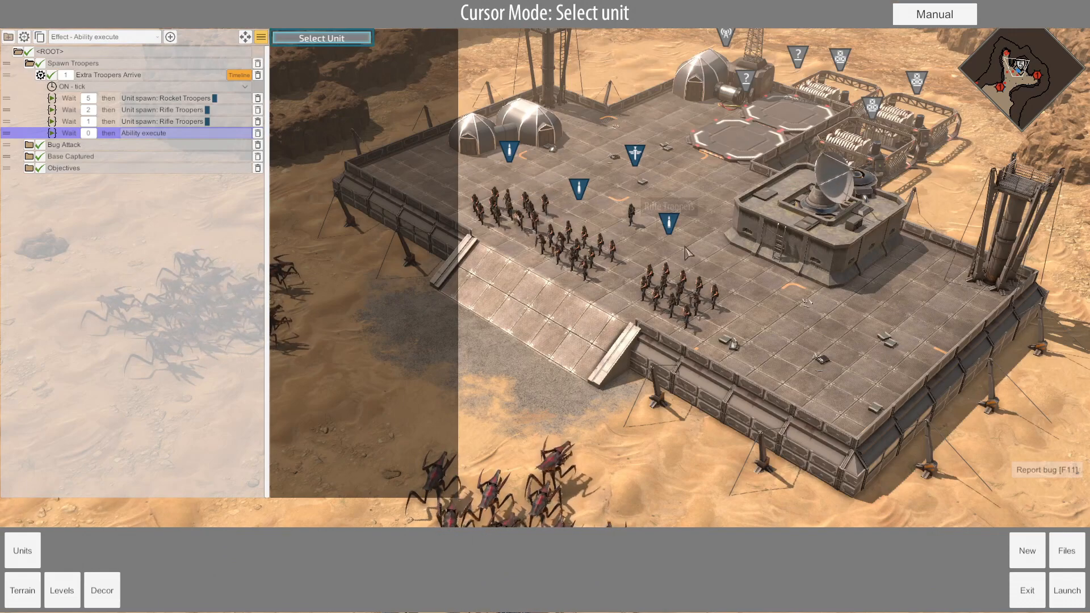
{"action": "left_click", "coordinate": [639, 234]}
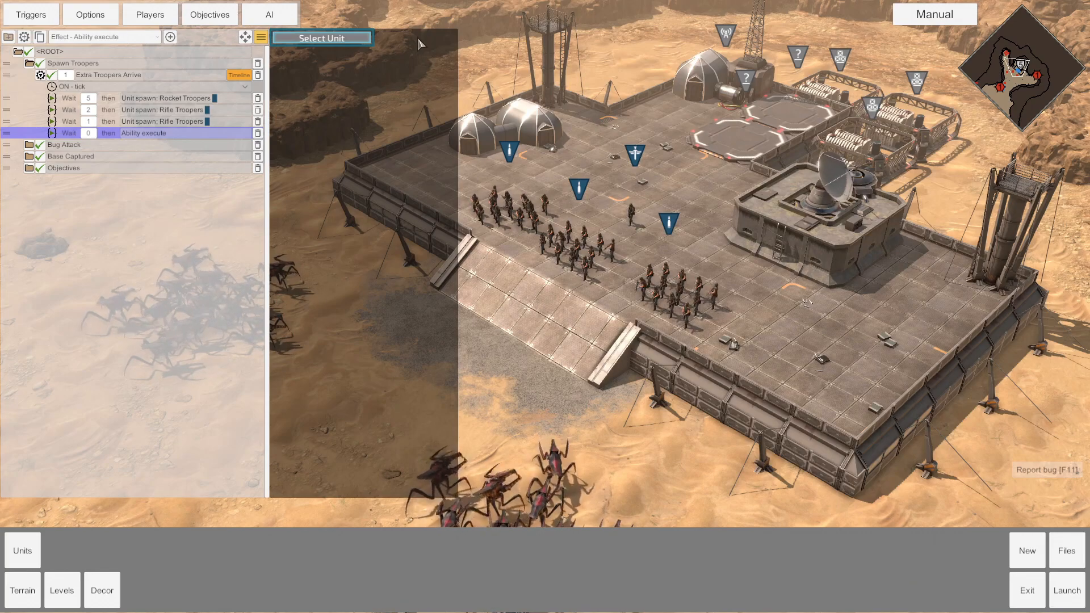
{"action": "type", "text": "cket"}
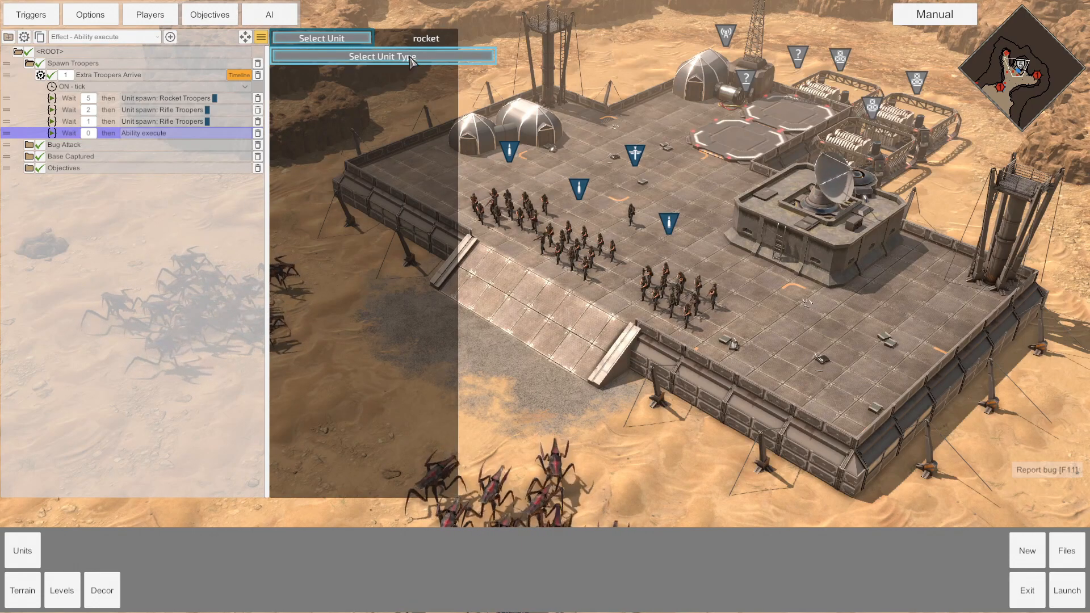
Try the middle Rifle Troopers squad as the ability's unit with bundled_grenades, and clear the chosen unit.
{"action": "left_click", "coordinate": [339, 40]}
{"action": "left_click", "coordinate": [584, 234]}
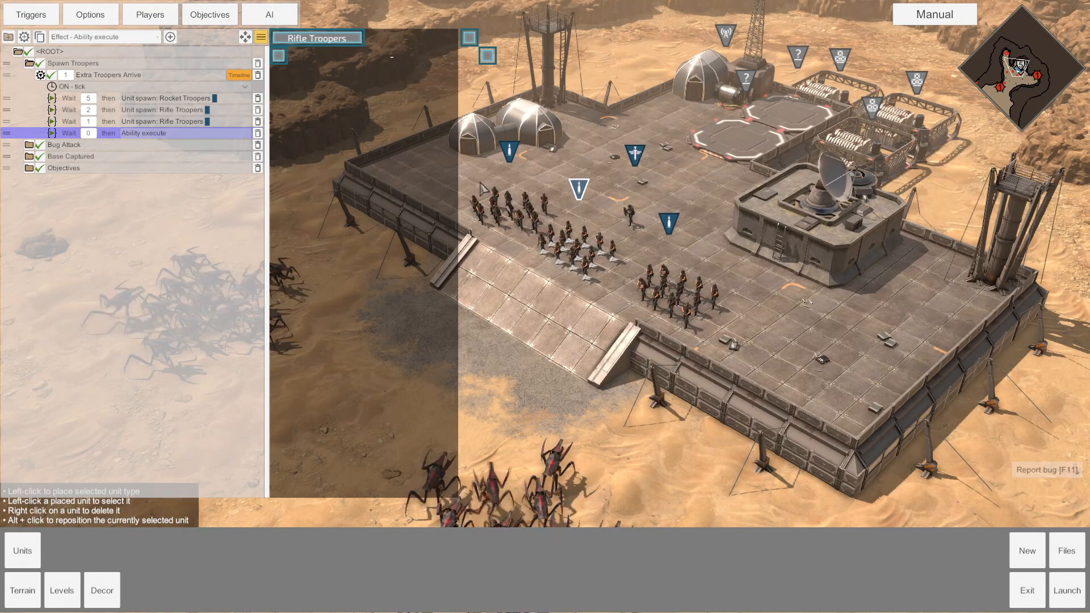
{"action": "left_click", "coordinate": [486, 56]}
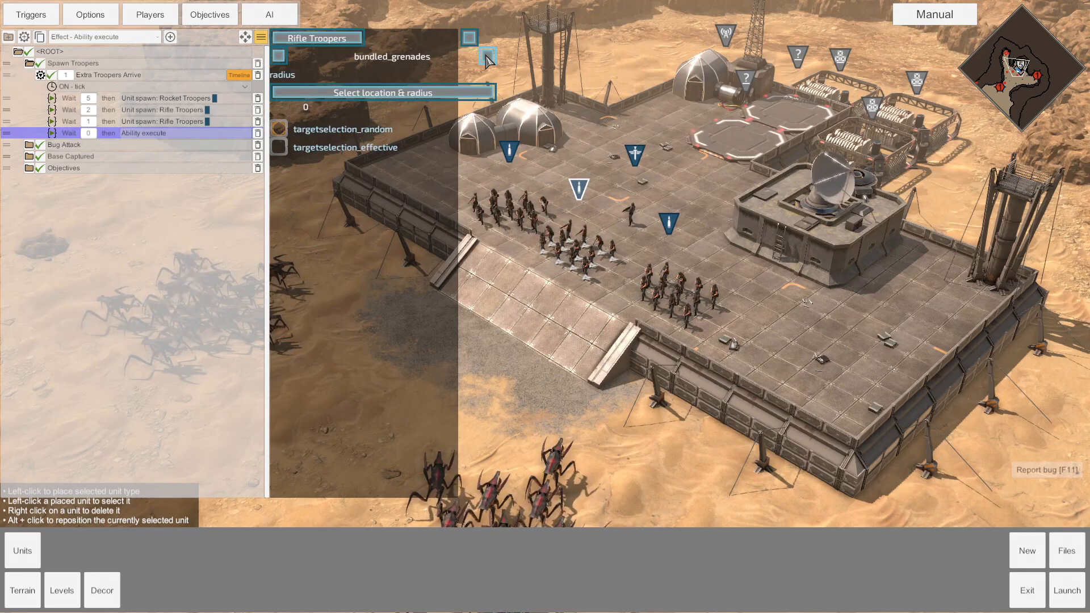
{"action": "left_click", "coordinate": [468, 38]}
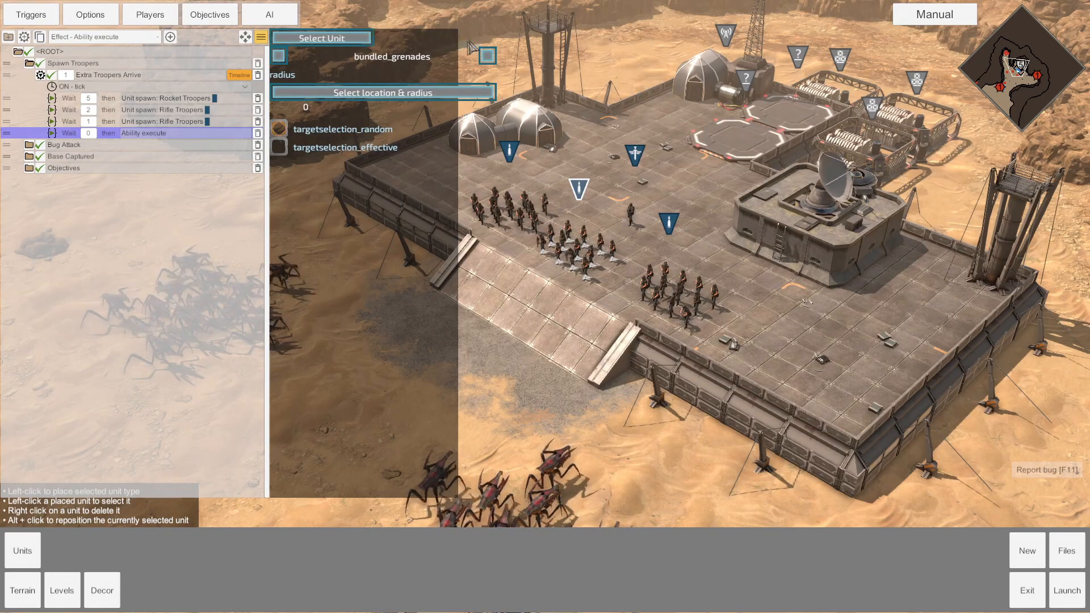
Assign the blackboard unit "rocket" to the ability effect and set its unit type to Rocket Troopers.
{"action": "type", "text": "ocket"}
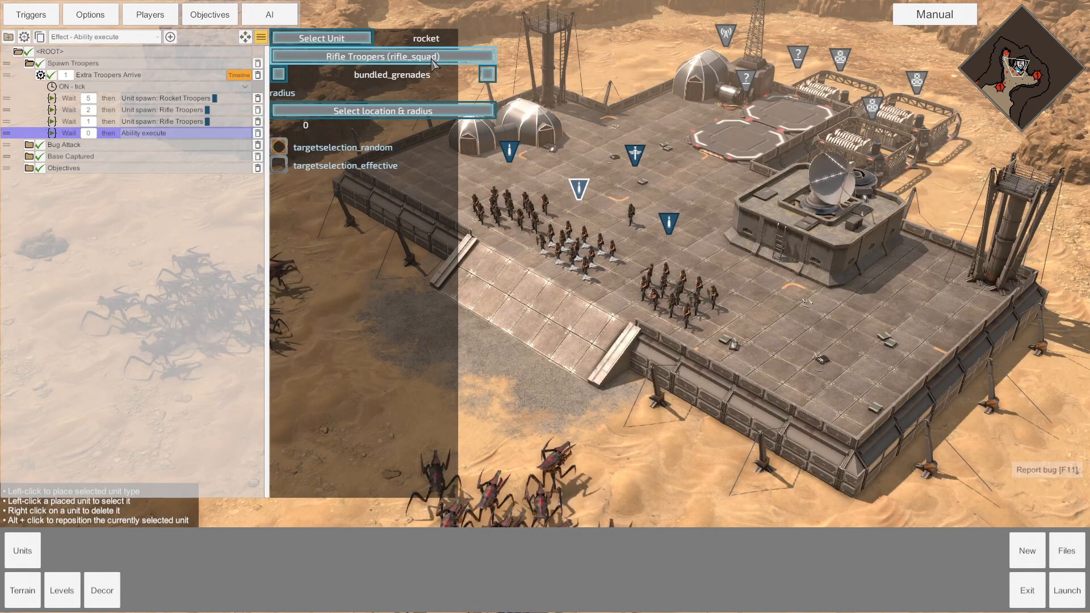
{"action": "left_click", "coordinate": [373, 59]}
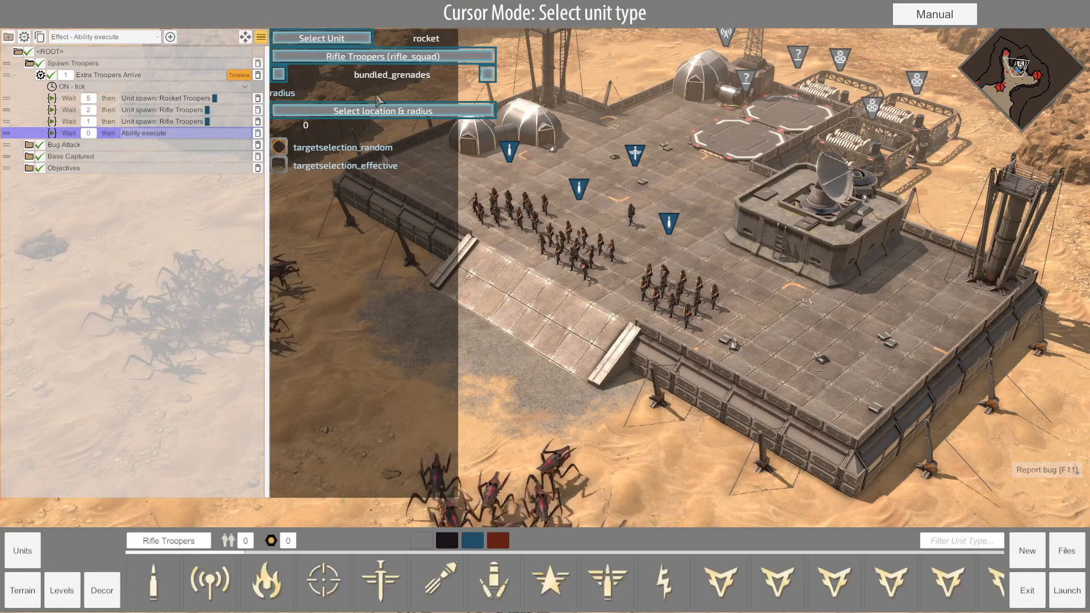
{"action": "left_click", "coordinate": [441, 584]}
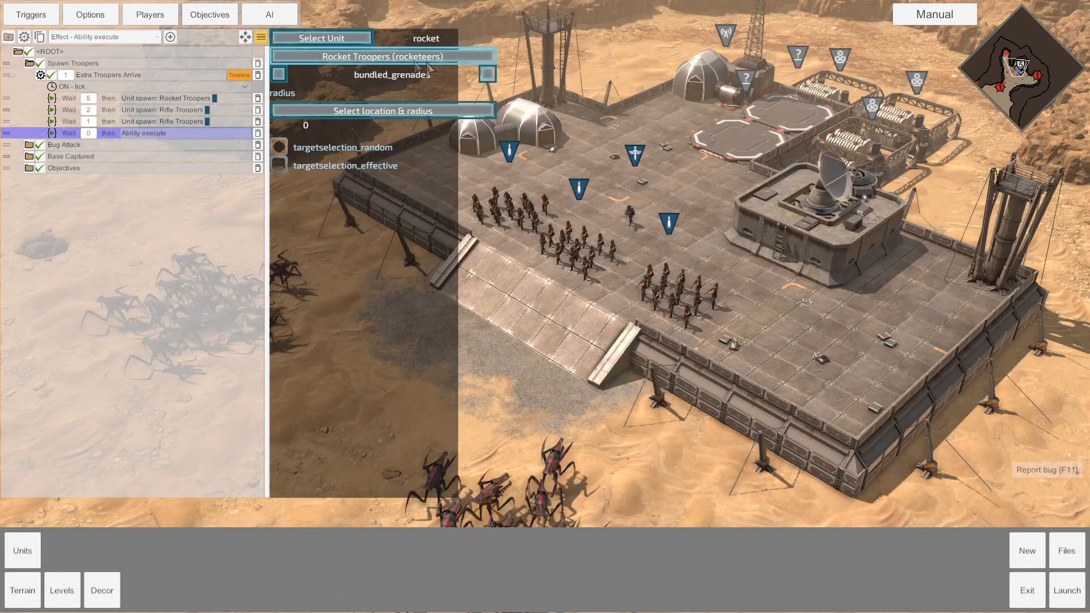
Cycle through the abilities available to the Rocket Troopers and choose klendathu_nuke.
{"action": "left_click", "coordinate": [488, 74]}
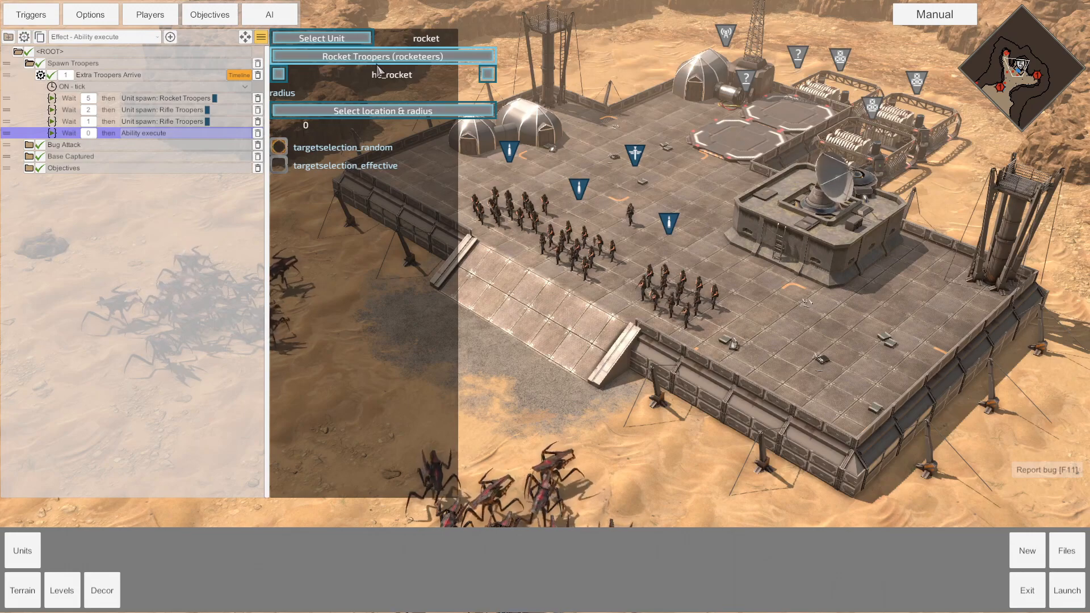
{"action": "left_click", "coordinate": [487, 75]}
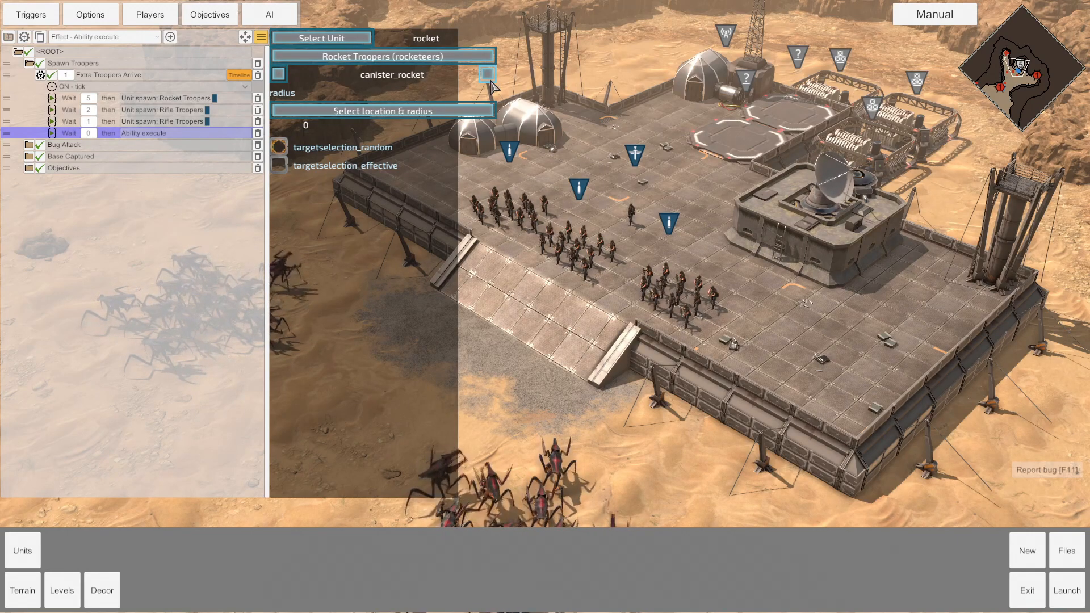
{"action": "left_click", "coordinate": [278, 75]}
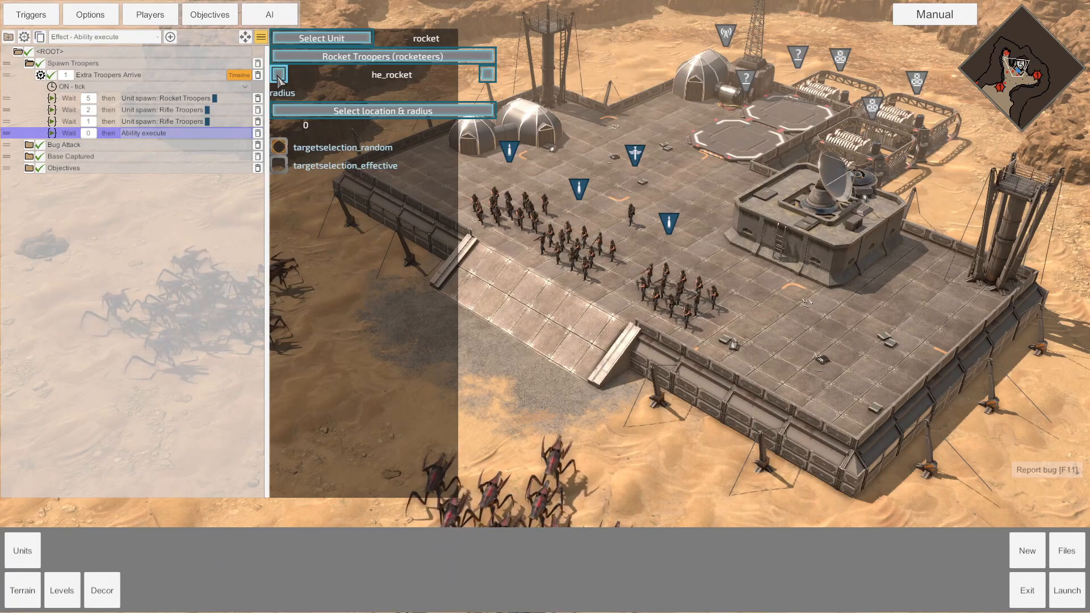
{"action": "left_click", "coordinate": [488, 76]}
{"action": "left_click", "coordinate": [488, 76]}
{"action": "left_click", "coordinate": [488, 76]}
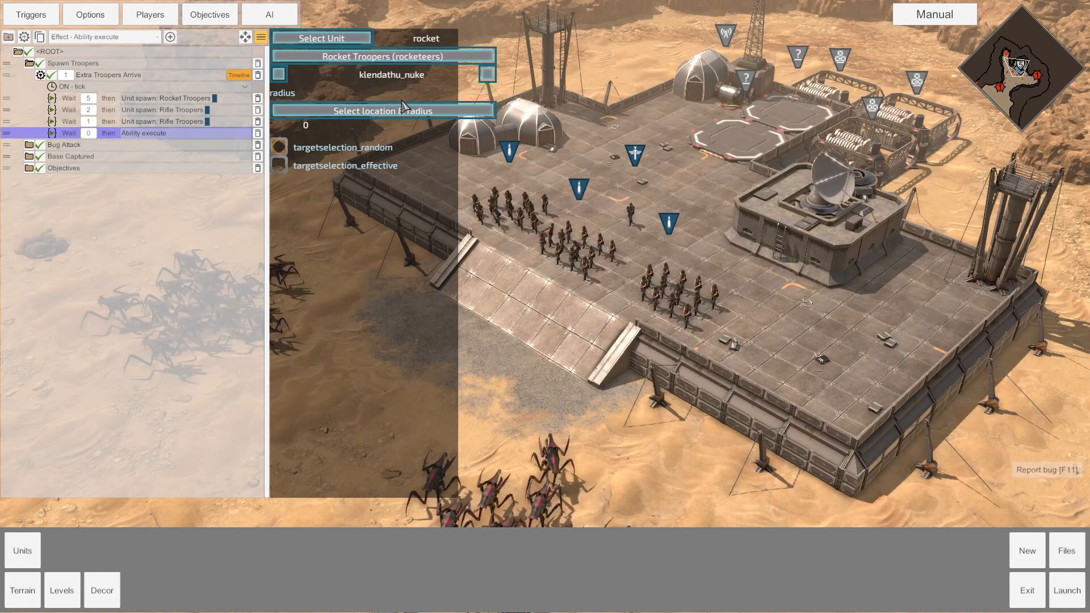
Target the nuke beside the bug group outside the base with a radius of about 3.87, and set the effect's wait to 4.
{"action": "left_click", "coordinate": [1014, 78]}
{"action": "left_click_drag", "start_coordinate": [1014, 78], "coordinate": [1012, 76]}
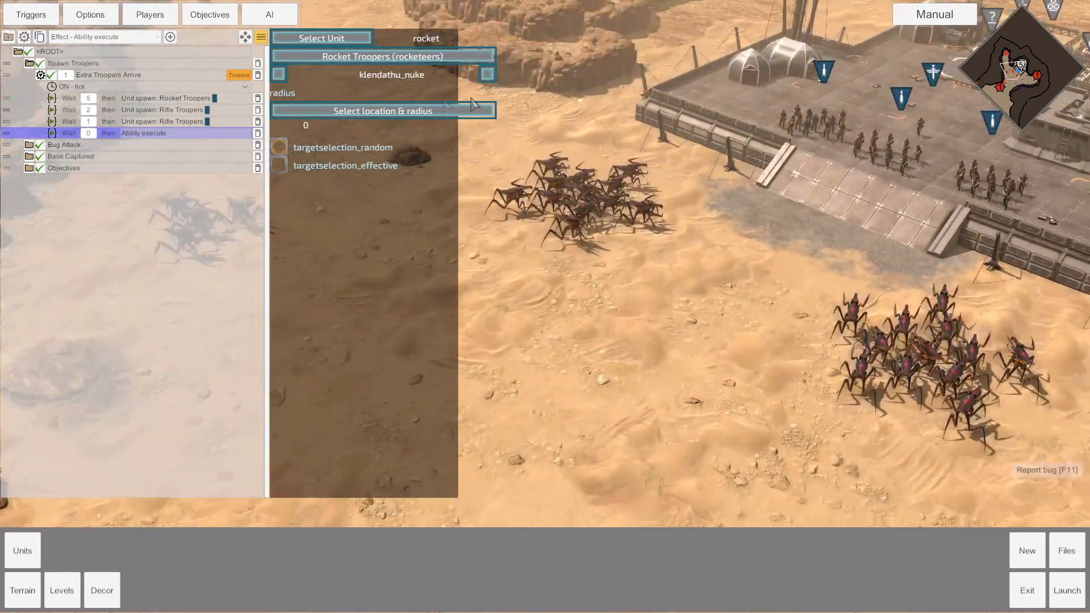
{"action": "left_click", "coordinate": [391, 111]}
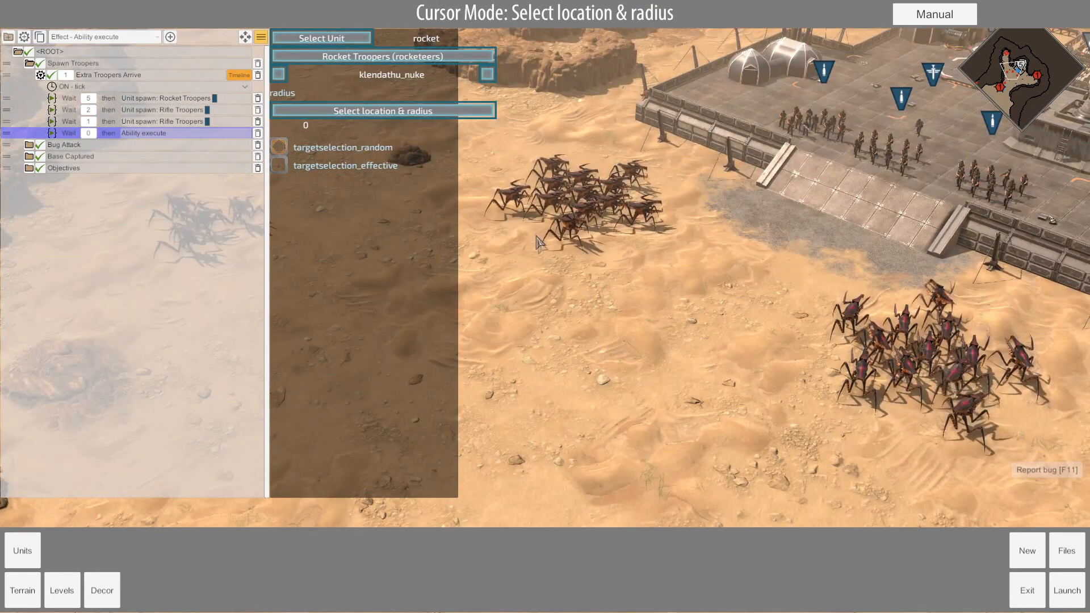
{"action": "left_click_drag", "start_coordinate": [560, 274], "coordinate": [593, 295]}
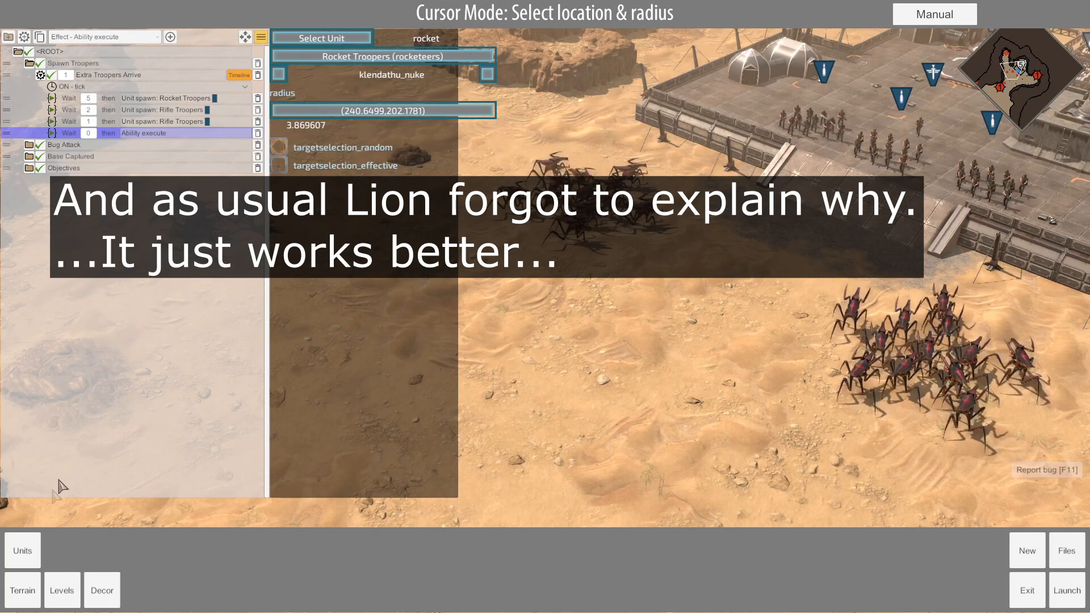
{"action": "left_click", "coordinate": [26, 537]}
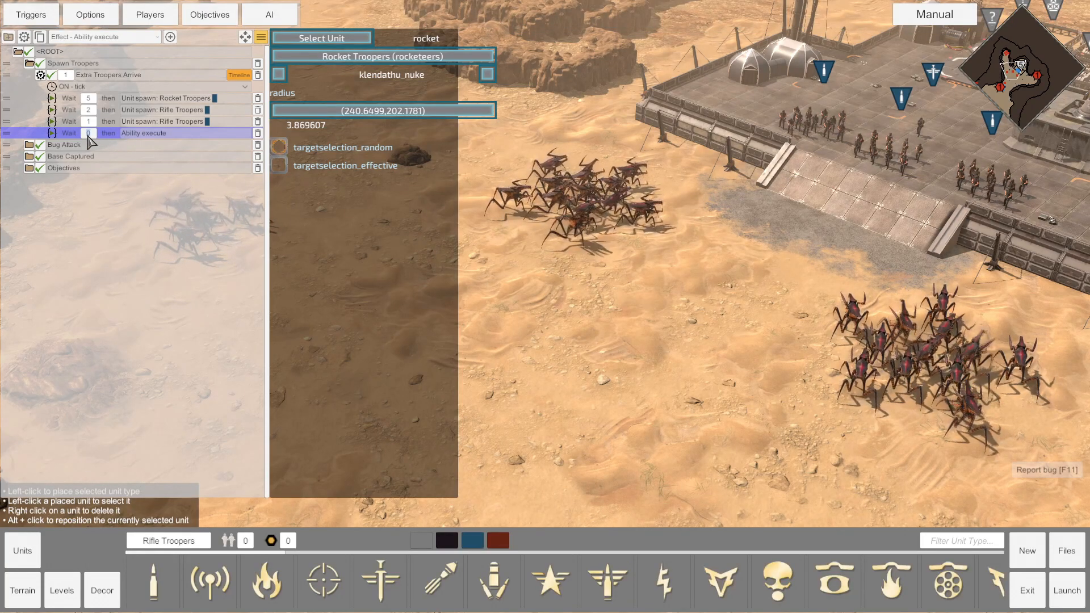
{"action": "type", "text": "2"}
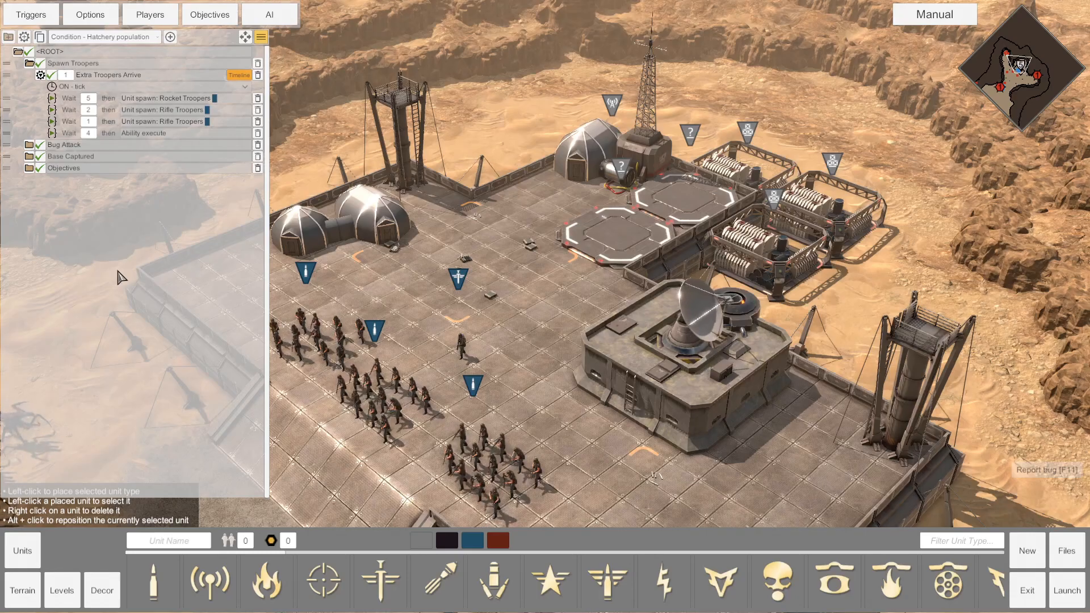
Change the scenario's lighting to desert_night in the scenario settings and launch the scenario to test it.
{"action": "mouse_move", "coordinate": [1085, 121]}
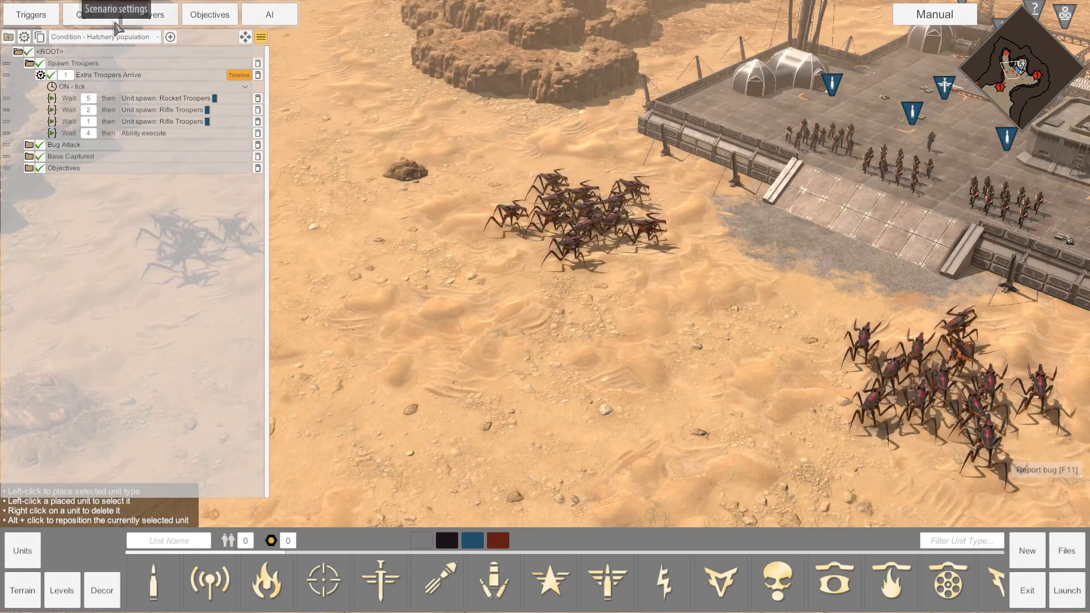
{"action": "left_click", "coordinate": [90, 14]}
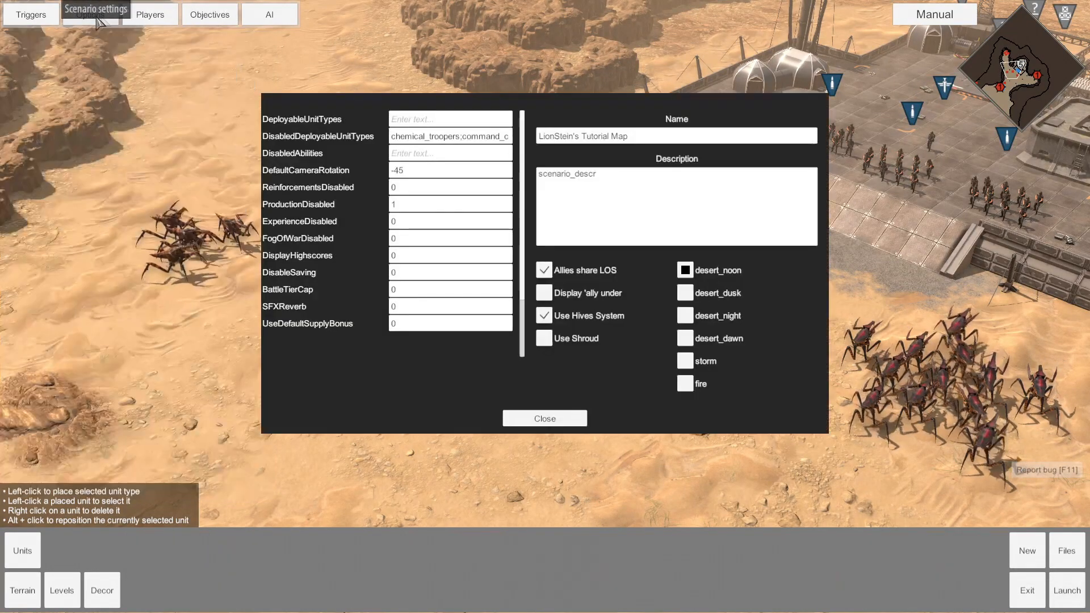
{"action": "left_click", "coordinate": [710, 316]}
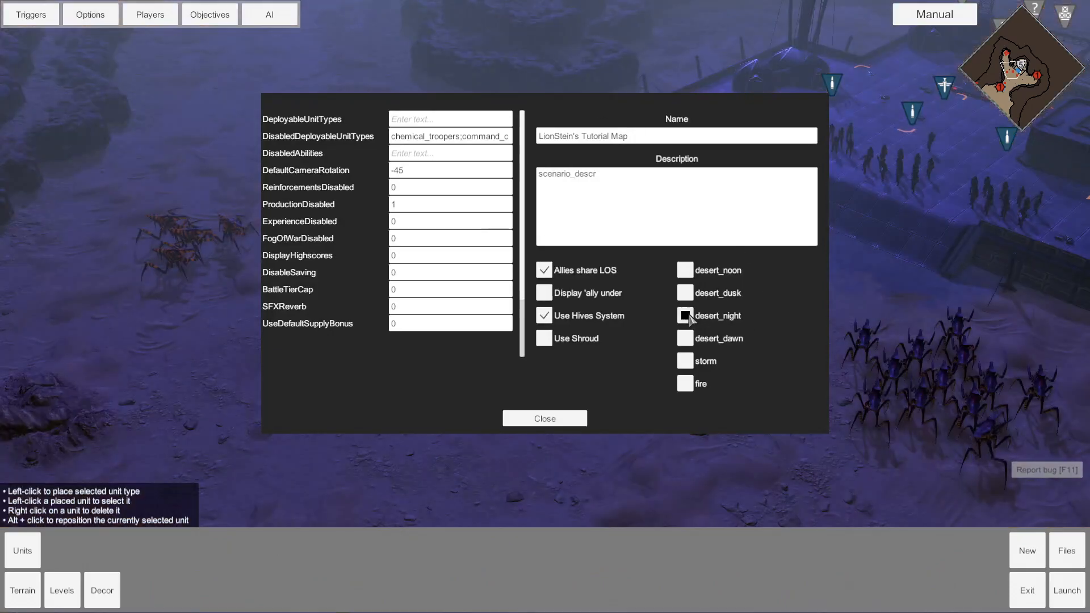
{"action": "left_click", "coordinate": [566, 418]}
{"action": "left_click", "coordinate": [1065, 593]}
{"action": "left_click", "coordinate": [452, 349]}
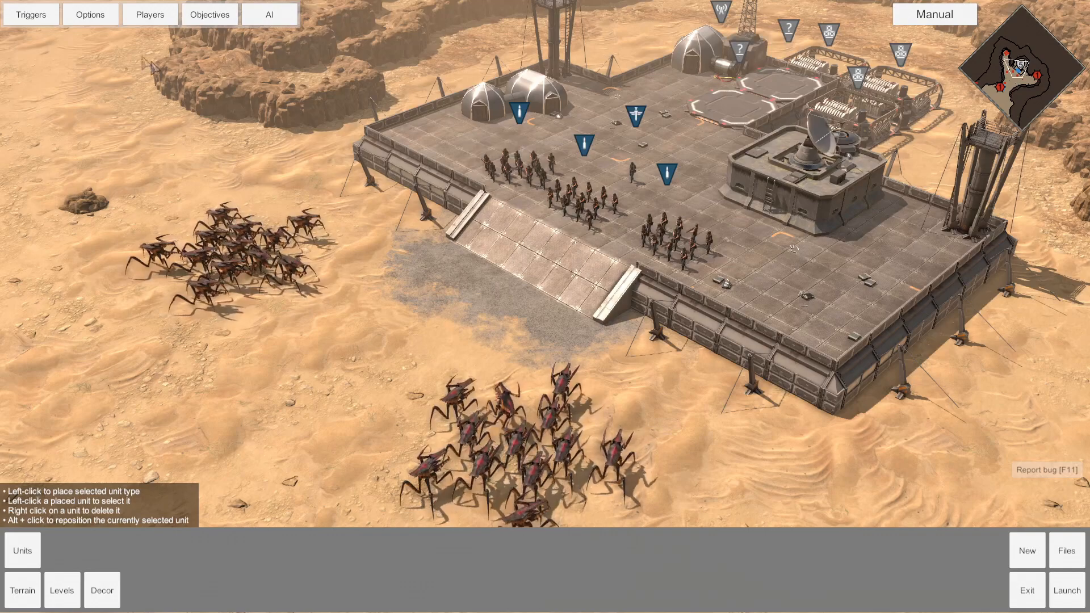
Reopen the scenario's triggers with the Spawn Troopers folder expanded and look through the available effects for the blackboard entries.
{"action": "left_click", "coordinate": [31, 18]}
{"action": "left_click", "coordinate": [28, 63]}
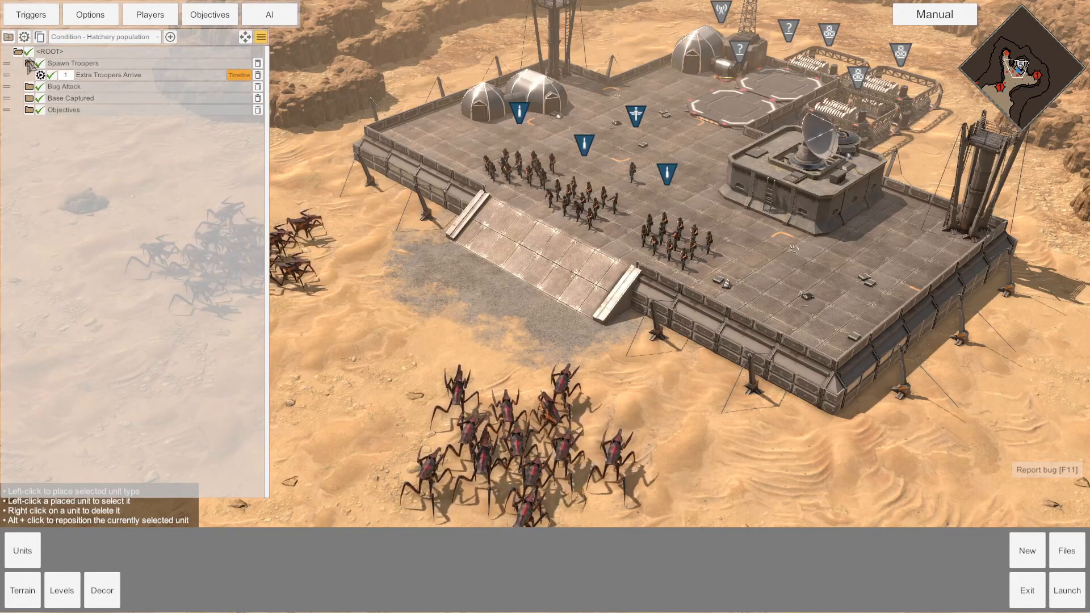
{"action": "left_click", "coordinate": [158, 37]}
{"action": "scroll", "coordinate": [165, 130], "scroll_direction": "down", "scroll_amount": 10}
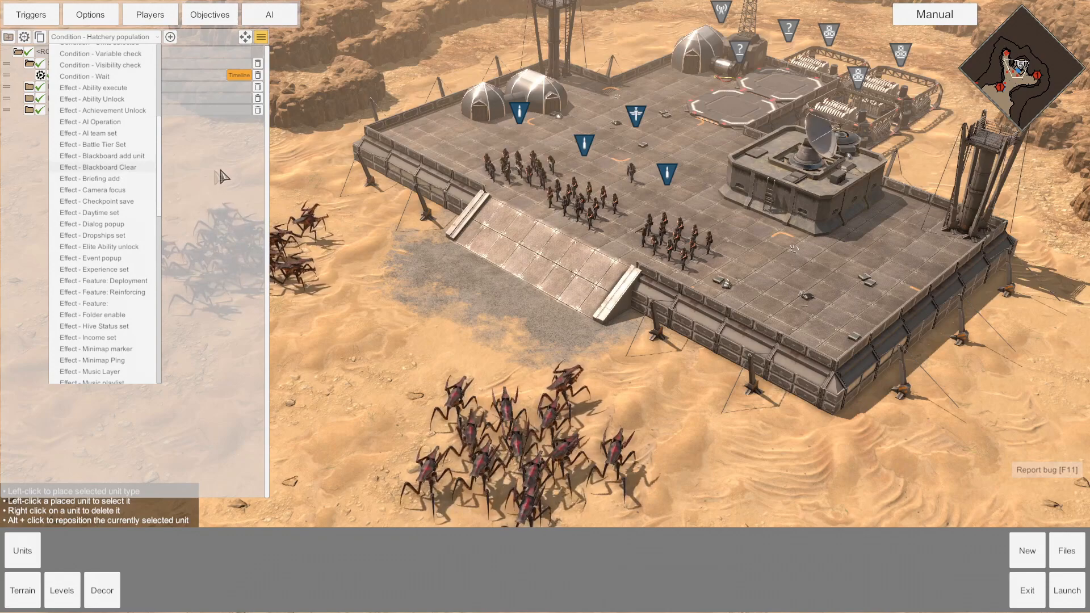
{"action": "left_click", "coordinate": [200, 173]}
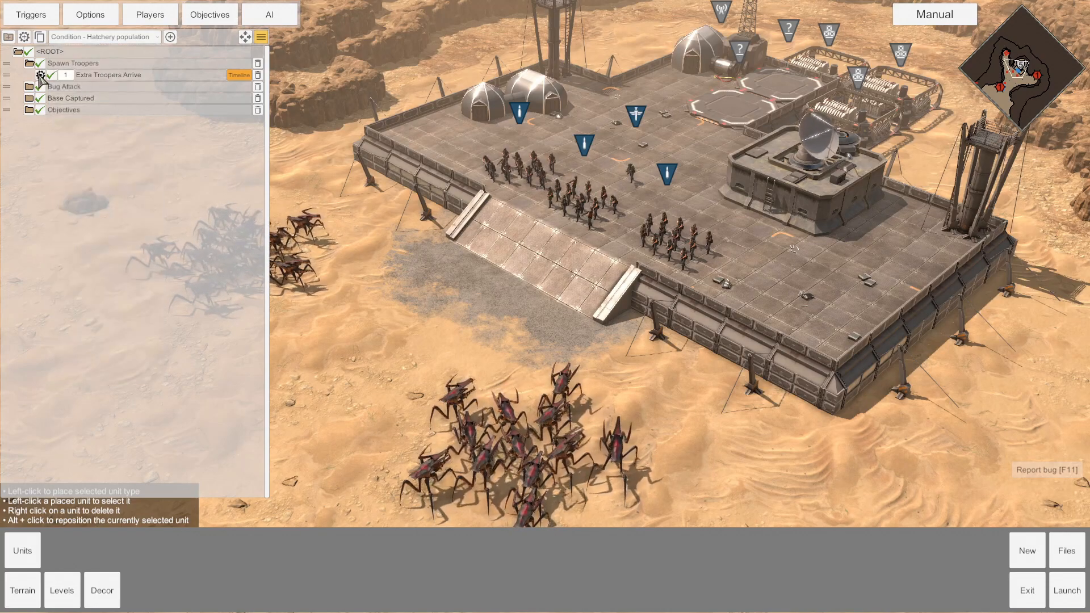
Create a new trigger and name it Blackboards.
{"action": "left_click", "coordinate": [24, 36]}
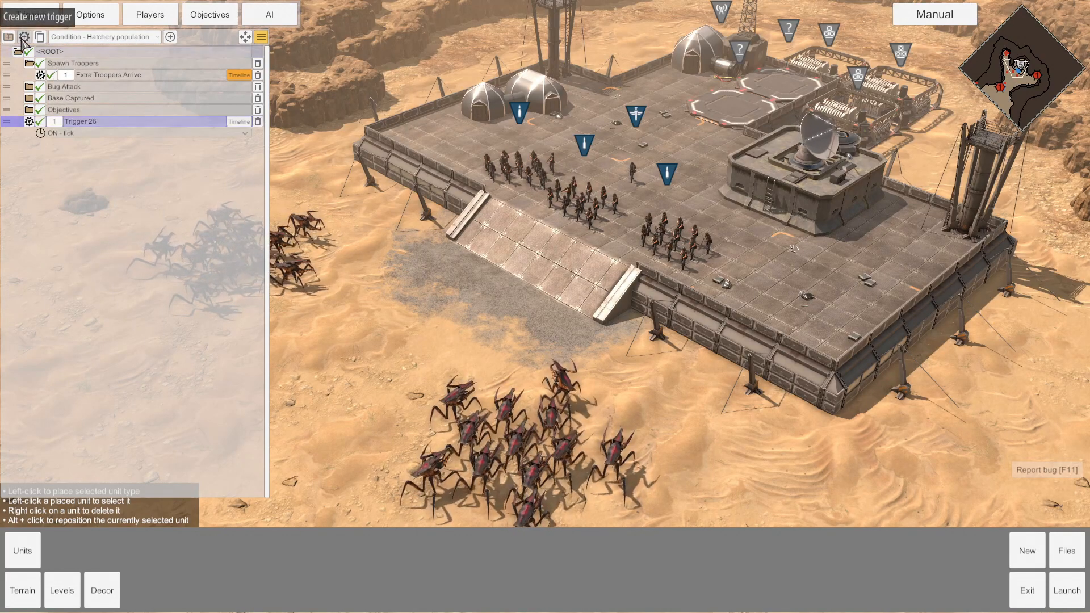
{"action": "type", "text": "Blackboards"}
{"action": "left_click", "coordinate": [125, 198]}
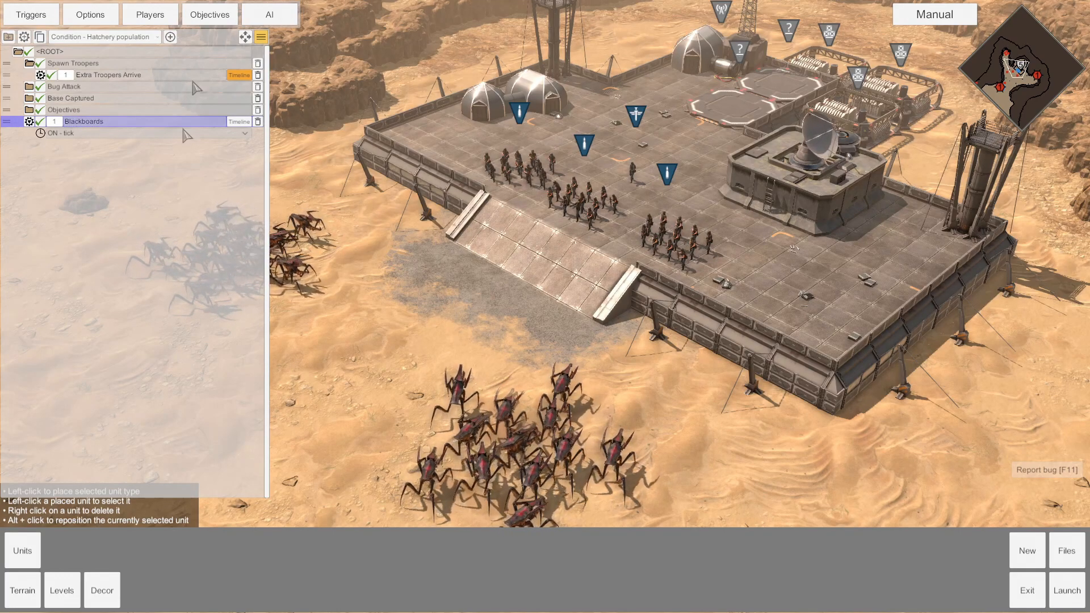
Add a Blackboard add unit effect to the Blackboards trigger and choose the Tactical Officer on the base as its unit.
{"action": "left_click", "coordinate": [150, 35]}
{"action": "left_click_drag", "start_coordinate": [159, 71], "coordinate": [154, 135]}
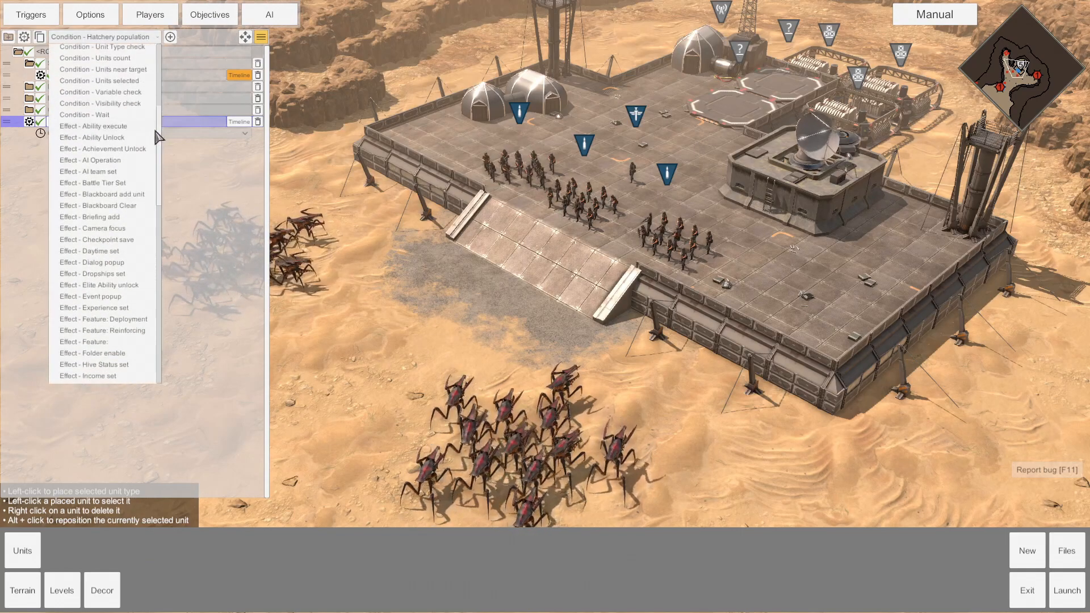
{"action": "left_click", "coordinate": [133, 196]}
{"action": "left_click", "coordinate": [355, 43]}
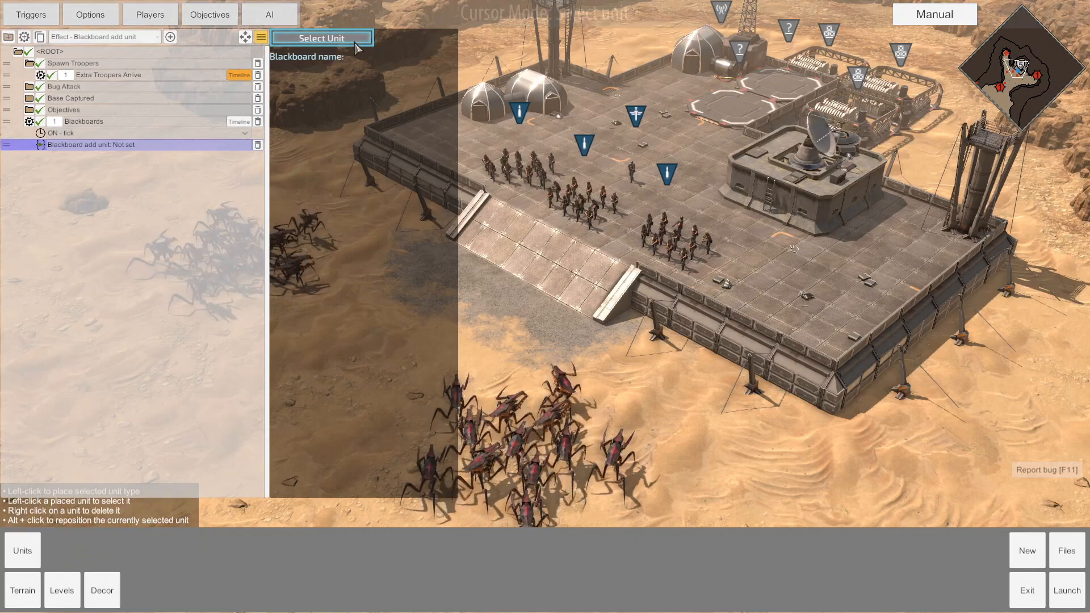
{"action": "left_click", "coordinate": [637, 121]}
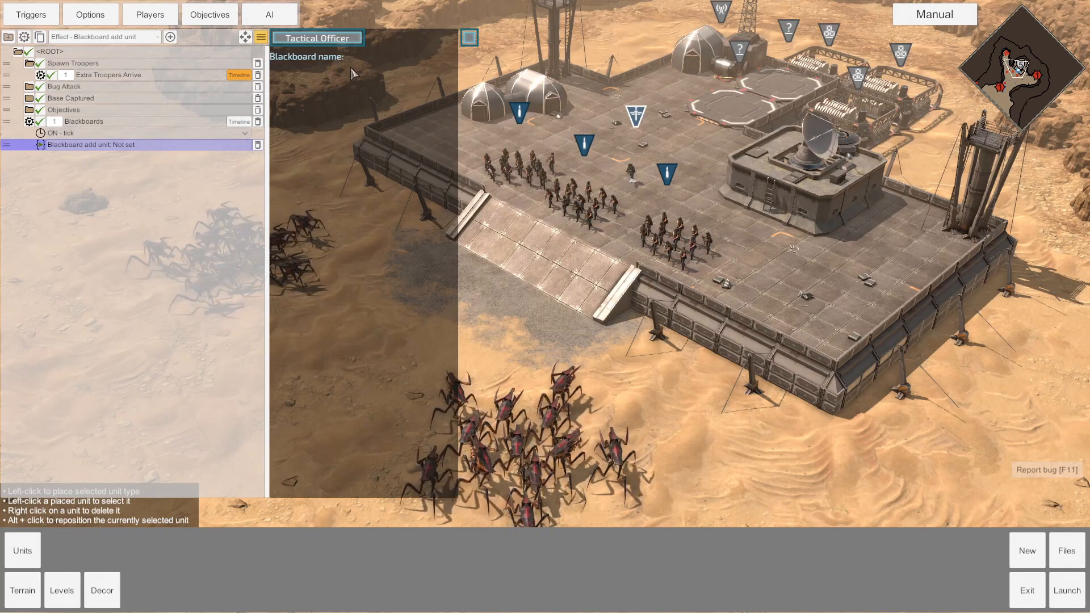
Set the blackboard name of the Tactical Officer's Blackboard add unit effect to officer.
{"action": "type", "text": "officer"}
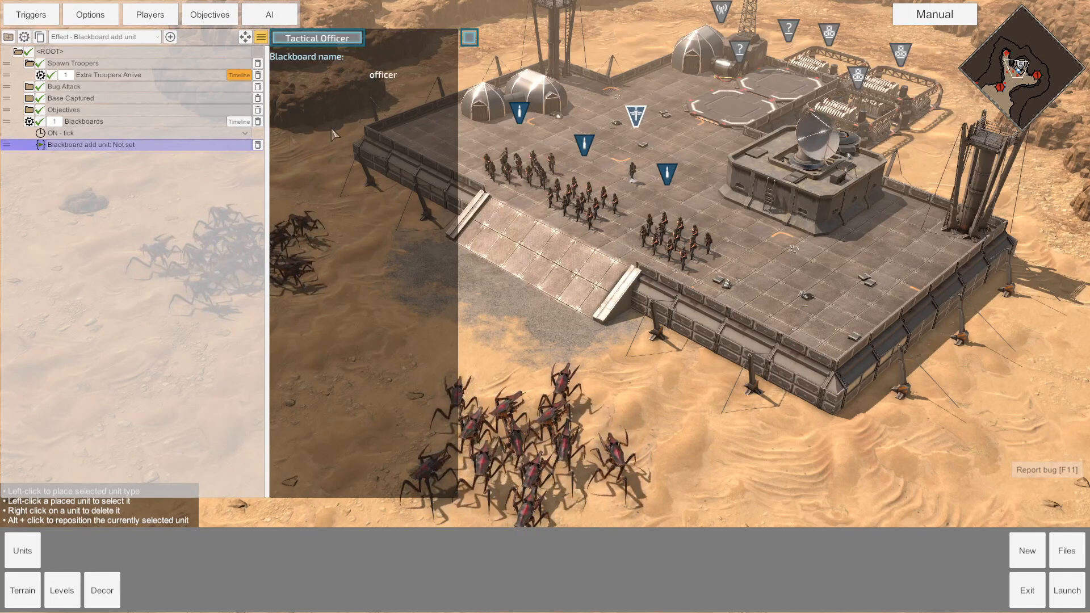
{"action": "left_click", "coordinate": [157, 147]}
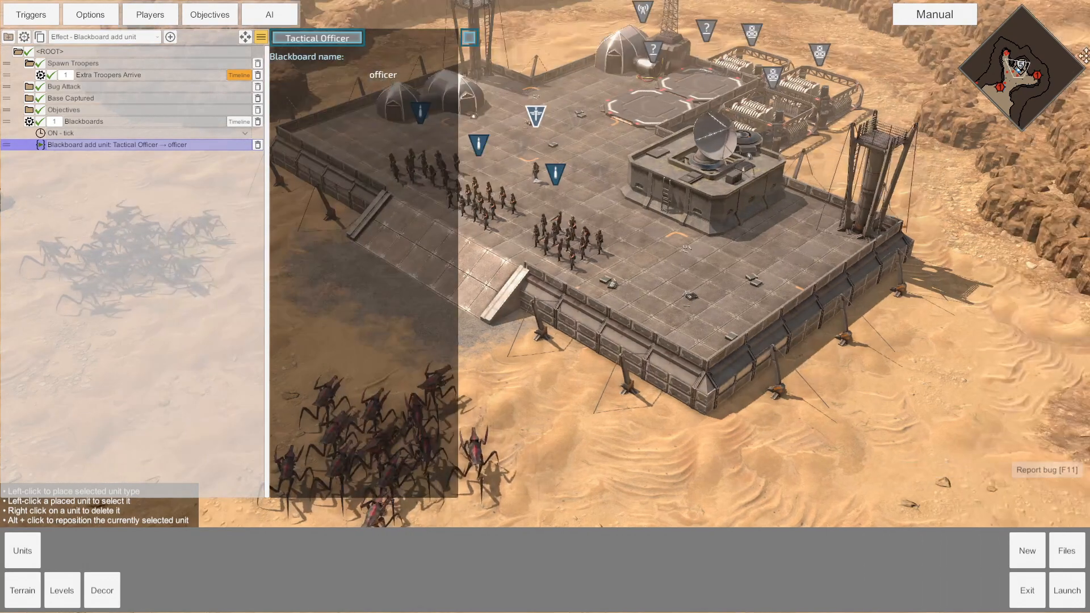
{"action": "left_click_drag", "start_coordinate": [1049, 75], "coordinate": [1019, 67]}
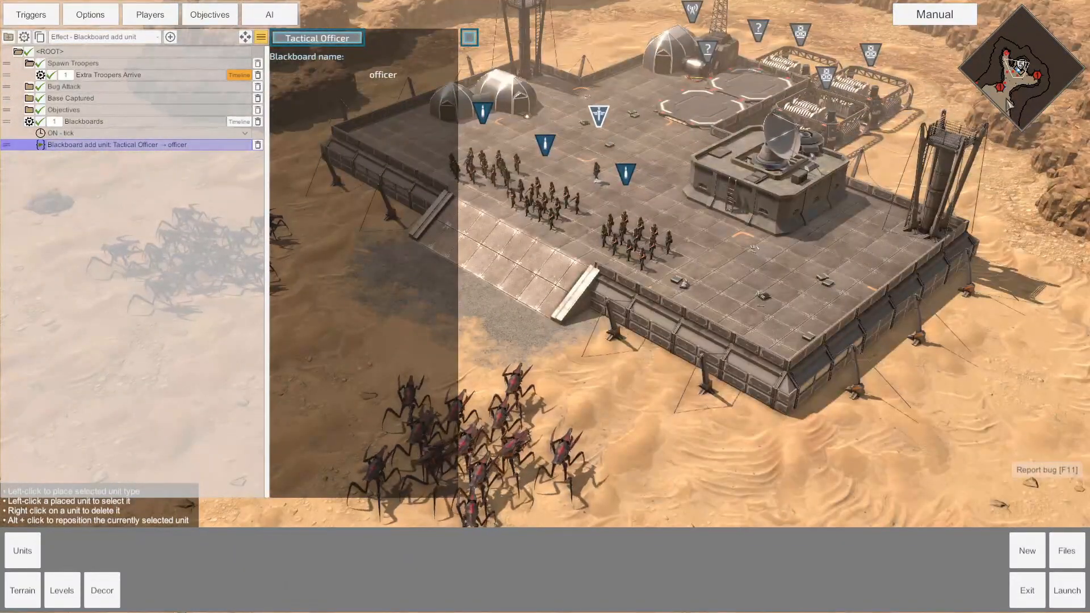
{"action": "left_click_drag", "start_coordinate": [1008, 104], "coordinate": [1020, 75]}
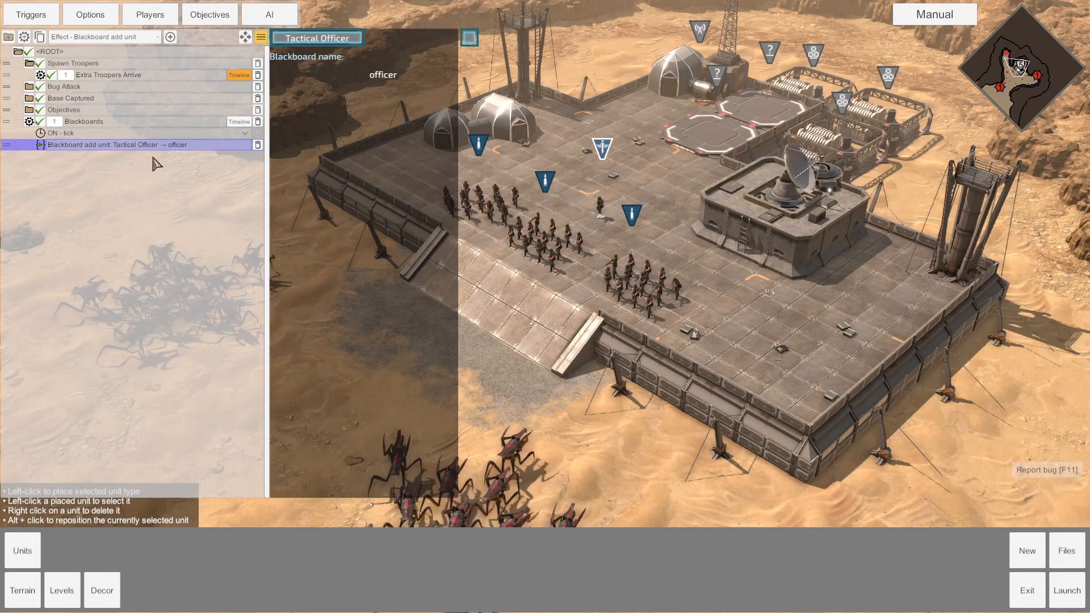
Add a Blackboard Clear effect to the Blackboards trigger and set its blackboard name to officer.
{"action": "left_click", "coordinate": [140, 37]}
{"action": "scroll", "coordinate": [154, 218], "scroll_direction": "down", "scroll_amount": 3}
{"action": "left_click", "coordinate": [105, 266]}
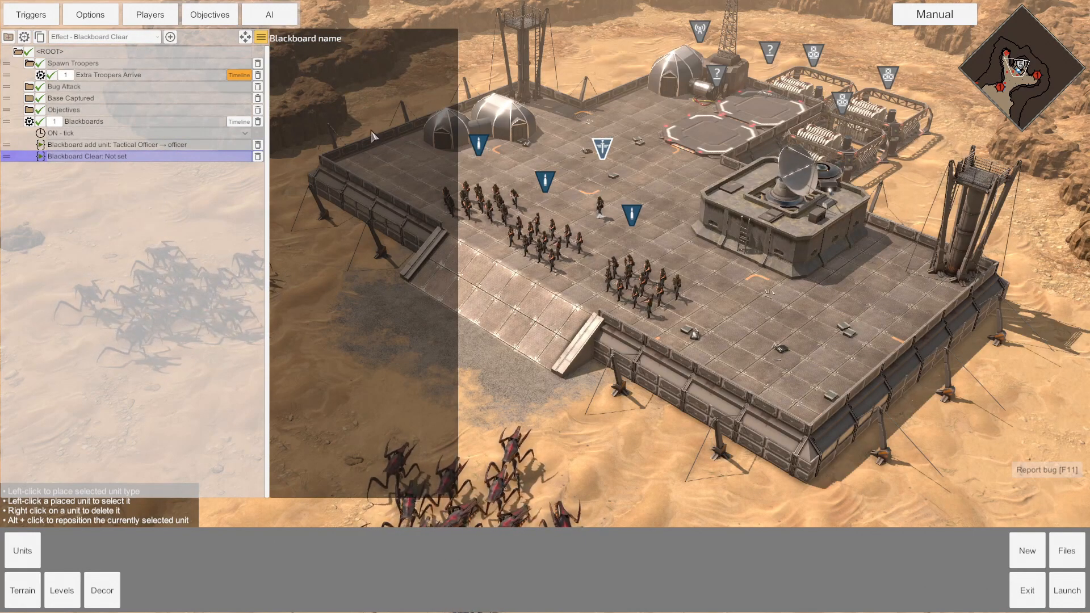
{"action": "left_click", "coordinate": [418, 42]}
{"action": "type", "text": "officer"}
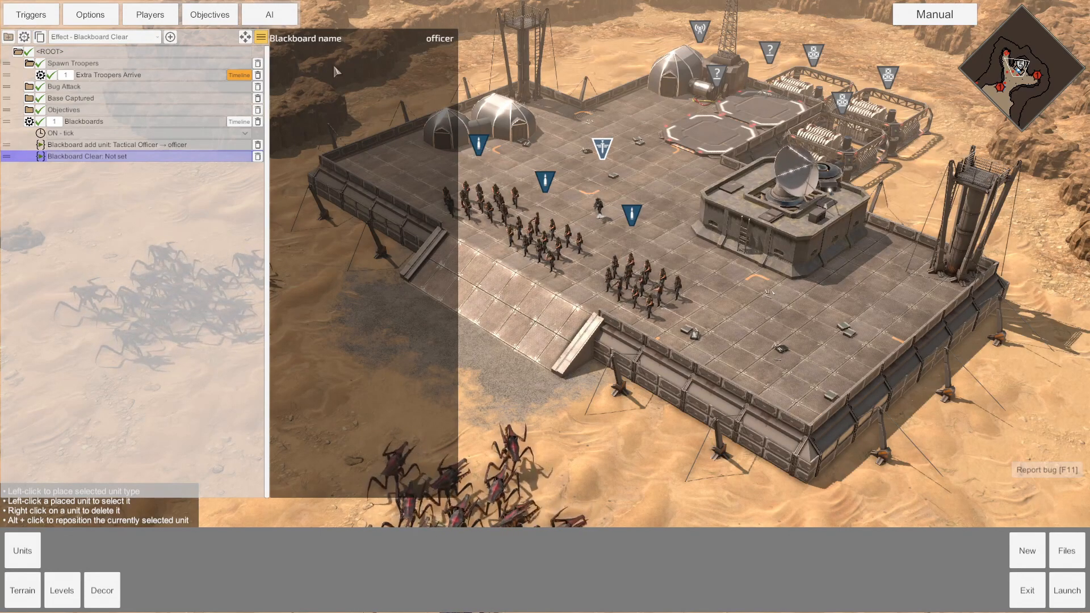
{"action": "left_click", "coordinate": [219, 159]}
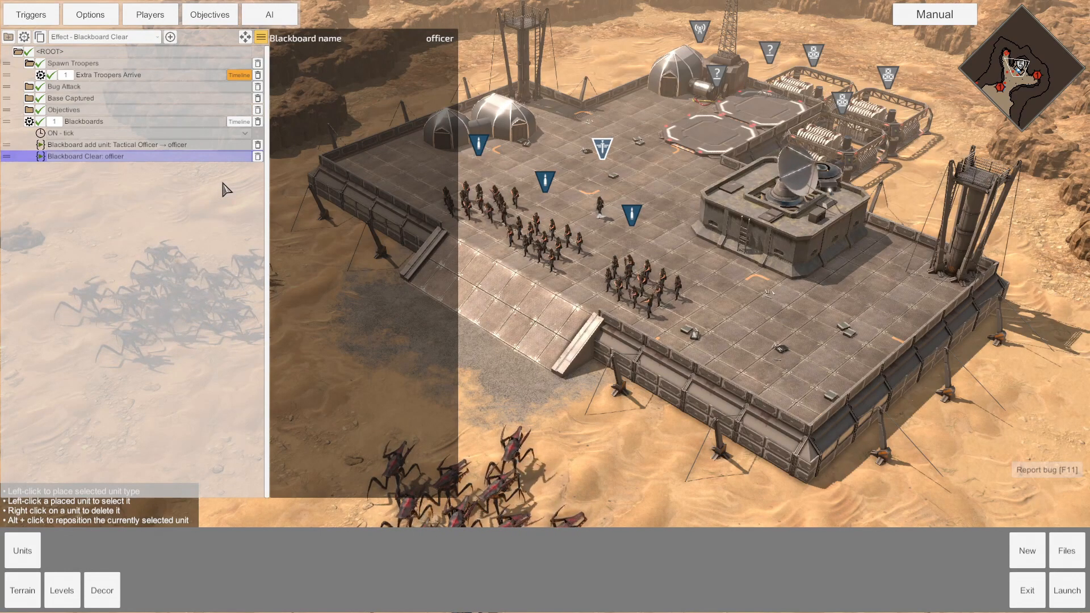